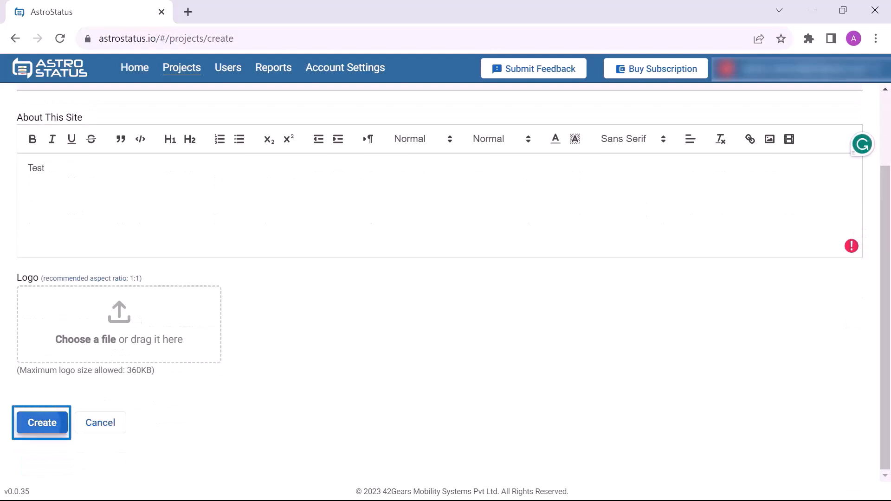
# Finish creating the project and select Project One as the active project on the home page
pyautogui.click(43, 422)
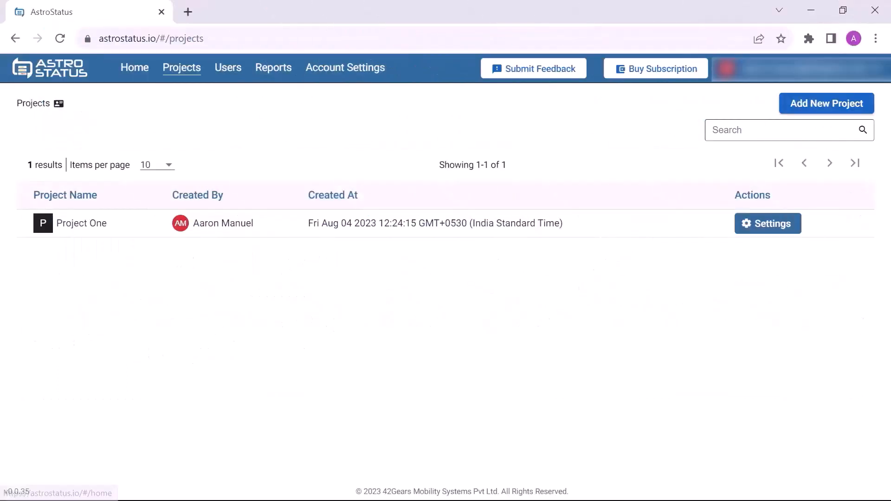
pyautogui.click(134, 68)
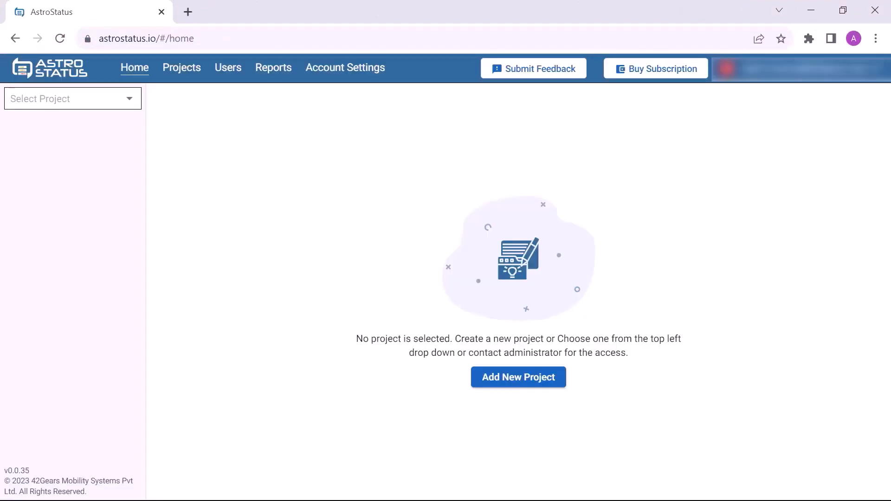
pyautogui.click(73, 99)
pyautogui.click(65, 157)
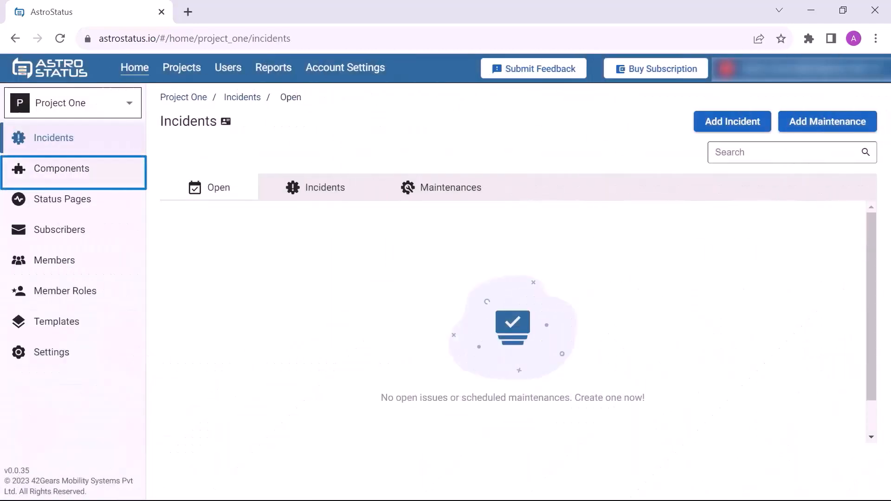
# Start a new component in Project One named "Component One" with the description "Test Component"
pyautogui.click(61, 169)
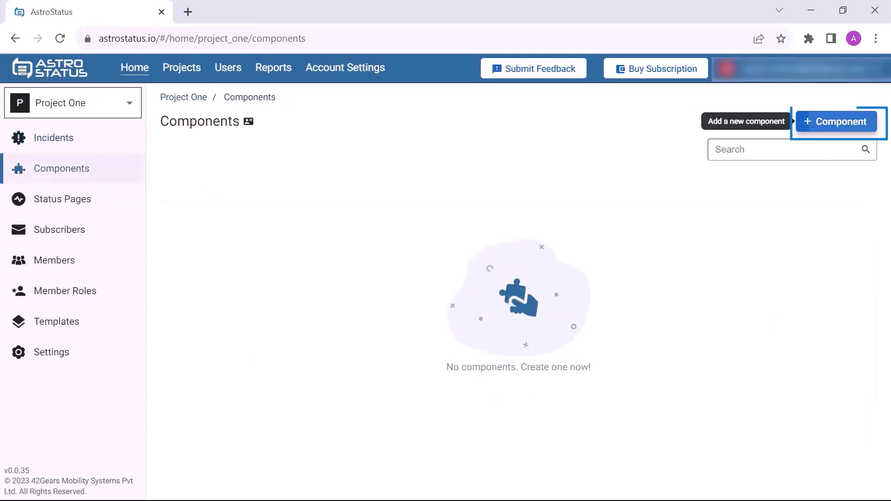
pyautogui.click(836, 121)
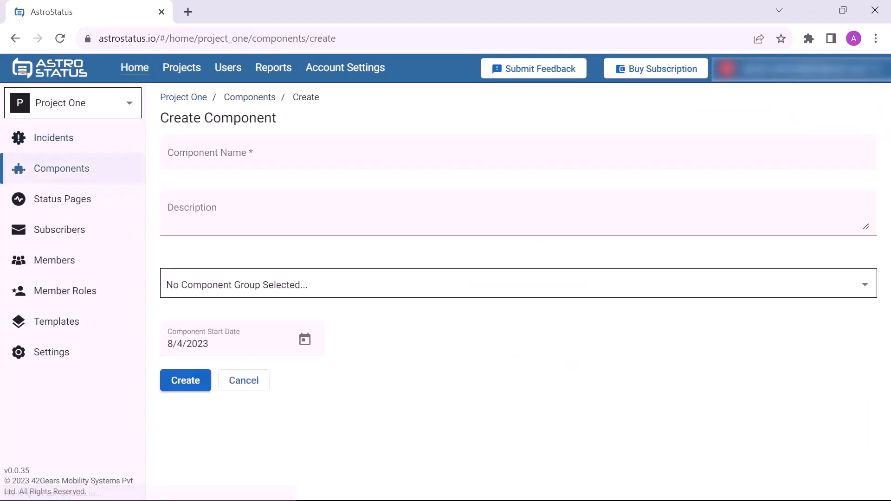
pyautogui.write('Component One')
pyautogui.press('Tab')
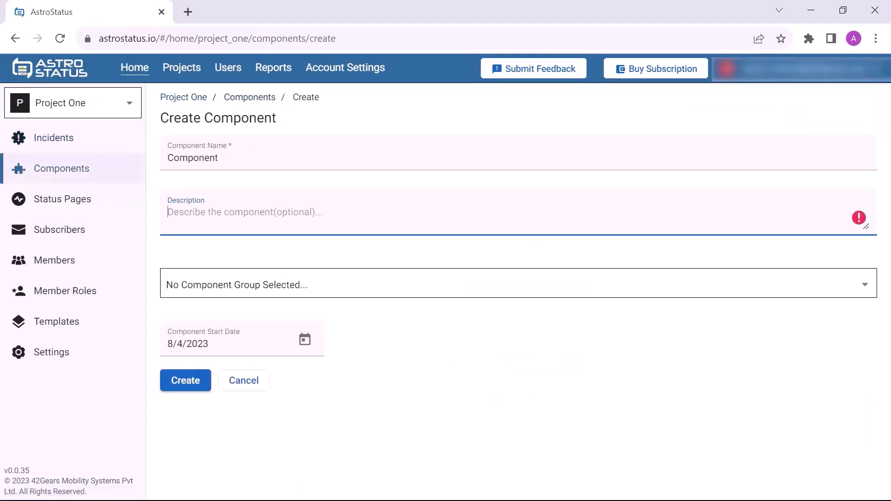
pyautogui.write('Test Component')
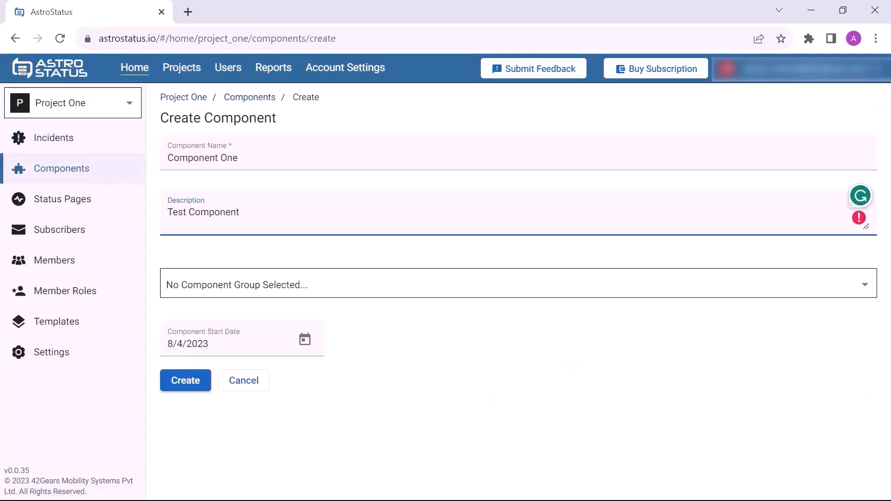
# Define a new component group named API with region India (IN) for the component, and create the component
pyautogui.click(518, 284)
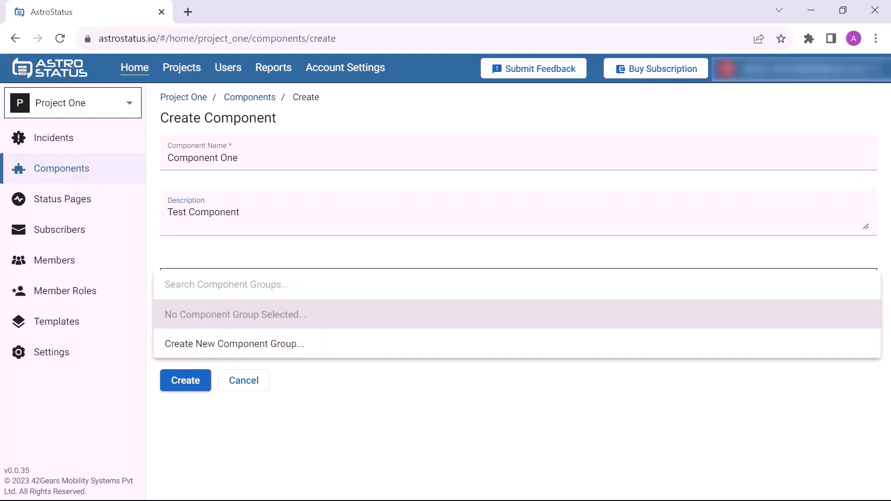
pyautogui.click(234, 343)
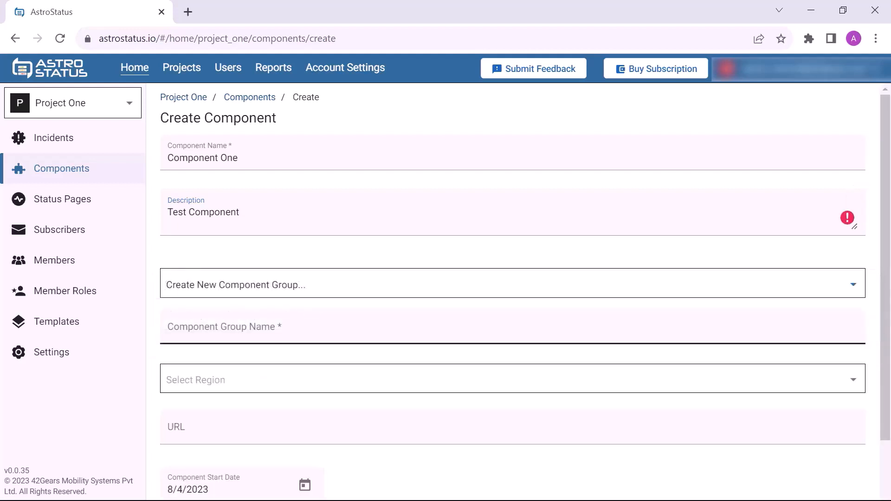
pyautogui.click(234, 329)
pyautogui.write('API')
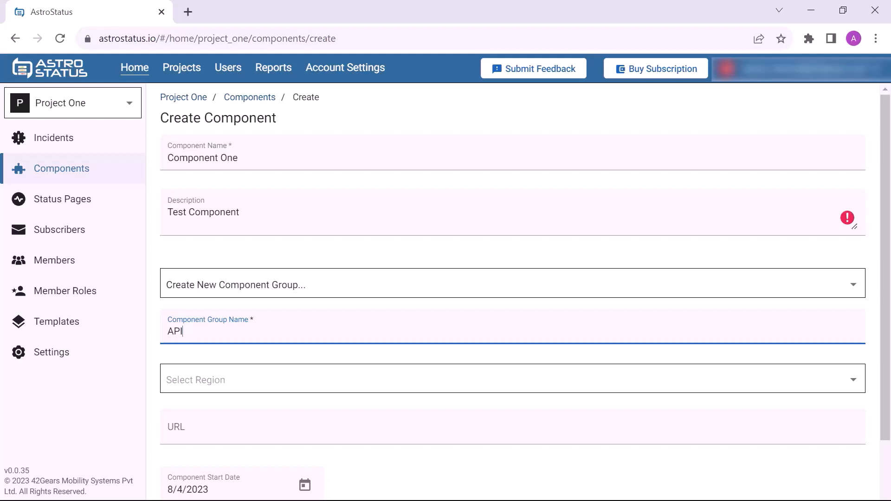
pyautogui.click(513, 379)
pyautogui.write('INDI')
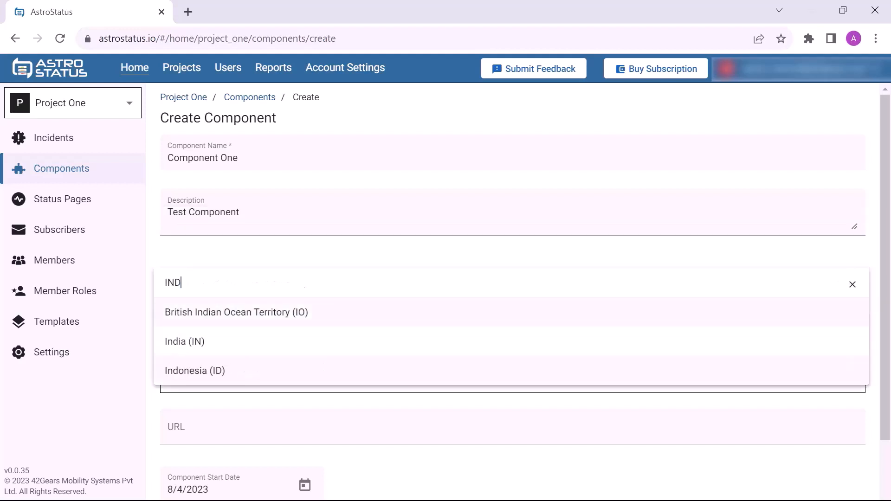
pyautogui.click(234, 370)
pyautogui.moveTo(885, 267); pyautogui.dragTo(886, 269)
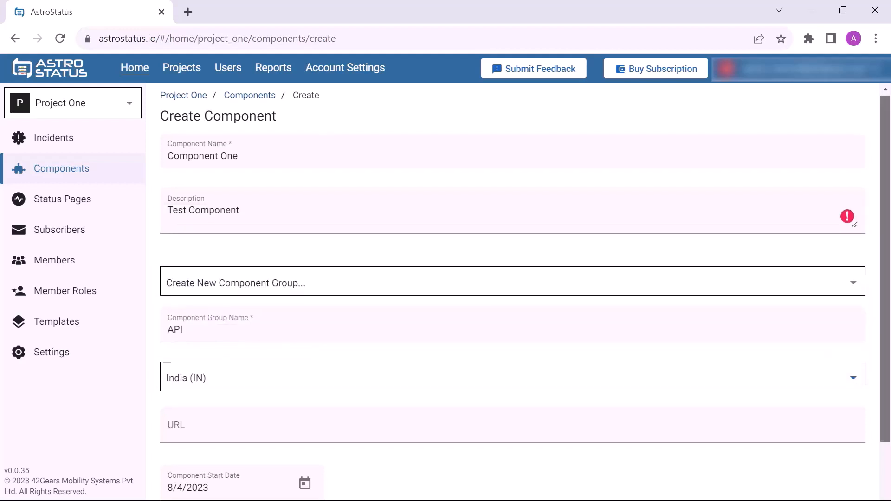
pyautogui.scroll(-2, 524, 292)
pyautogui.click(183, 447)
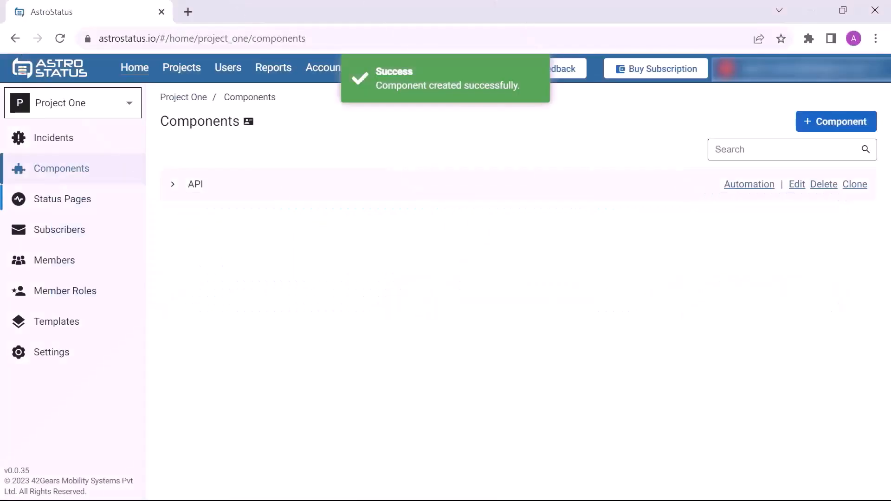
# Set up a new status page named "Status One" of type Public, with its link included in all mails
pyautogui.click(62, 199)
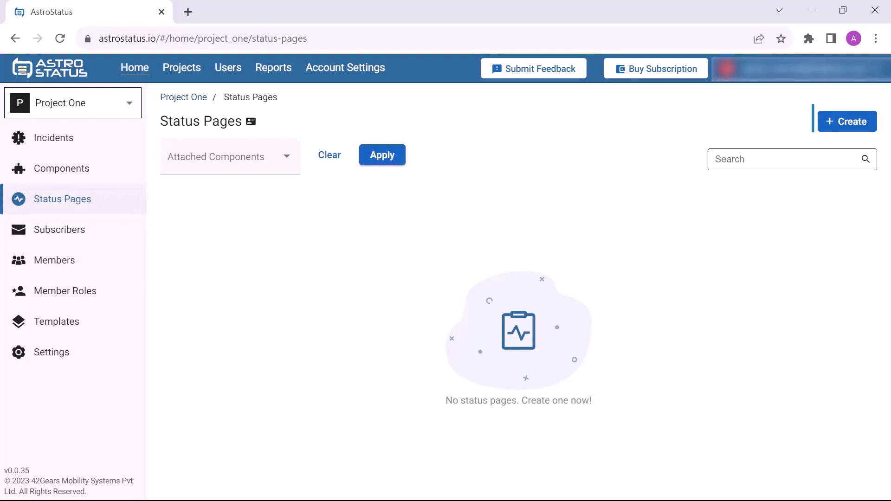
pyautogui.click(846, 121)
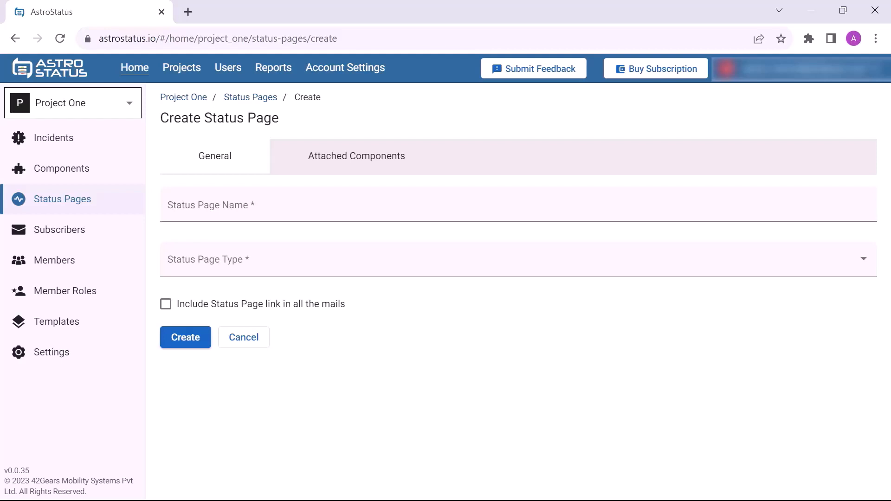
pyautogui.click(211, 205)
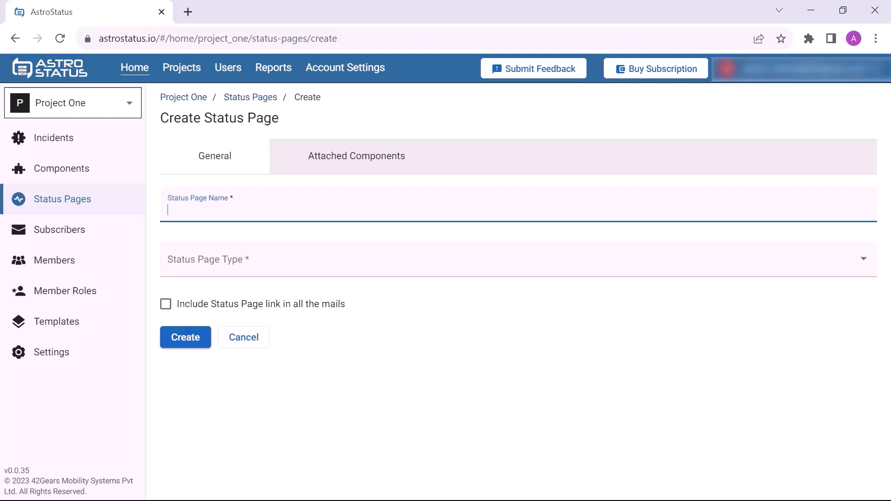
pyautogui.write('Status One')
pyautogui.click(279, 259)
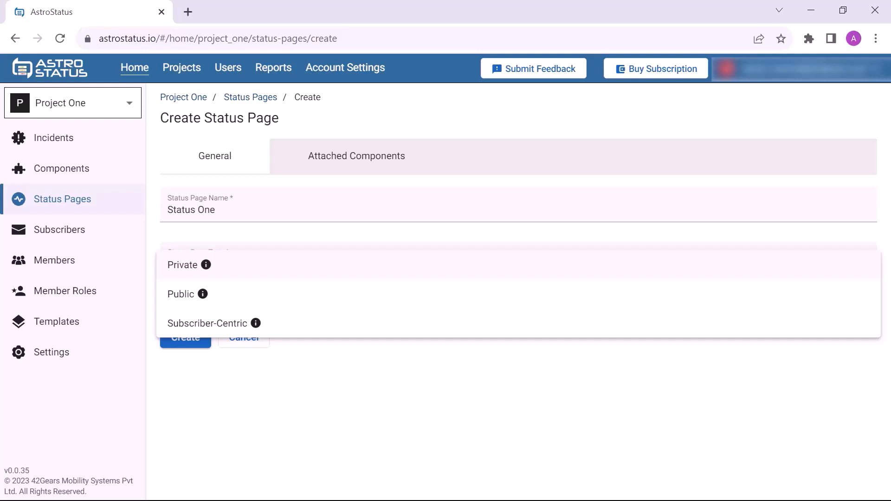
pyautogui.click(372, 293)
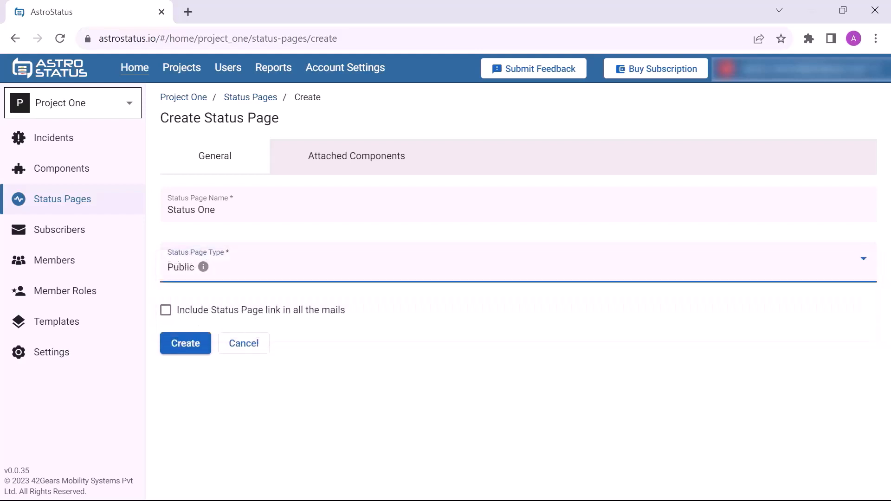
pyautogui.click(166, 310)
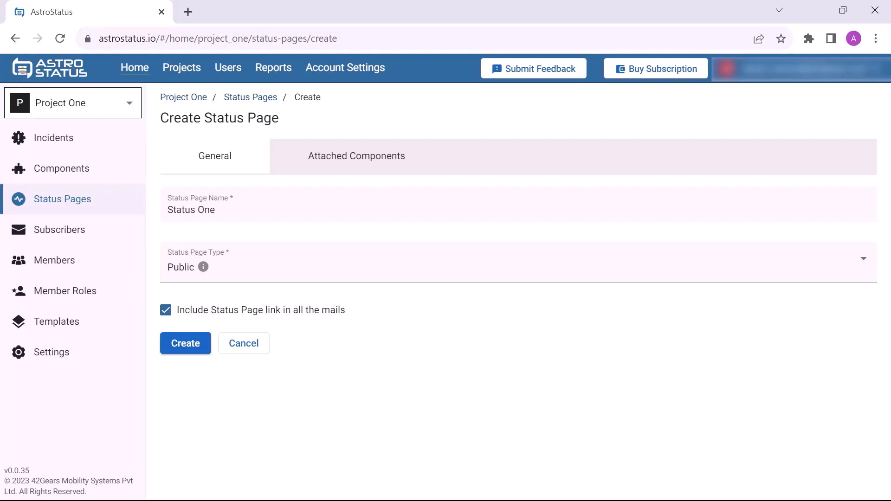
# Create the status page with the API component group attached, and open the Status One page
pyautogui.click(356, 156)
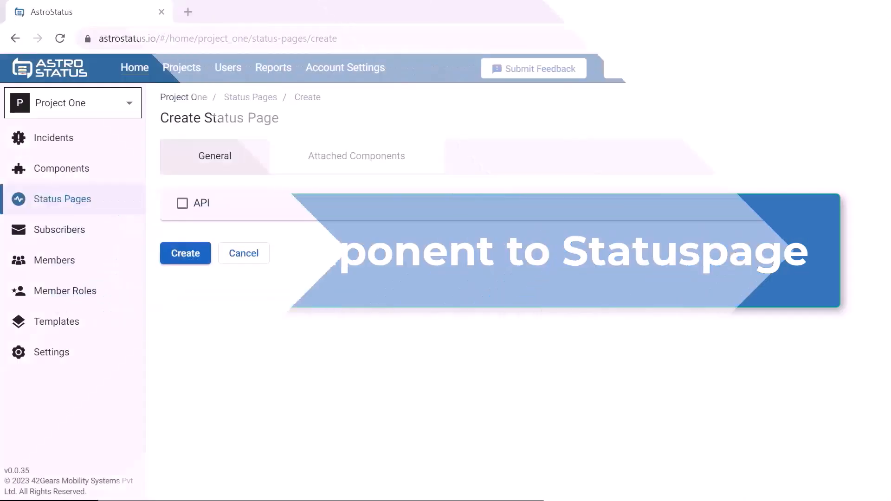
pyautogui.click(182, 203)
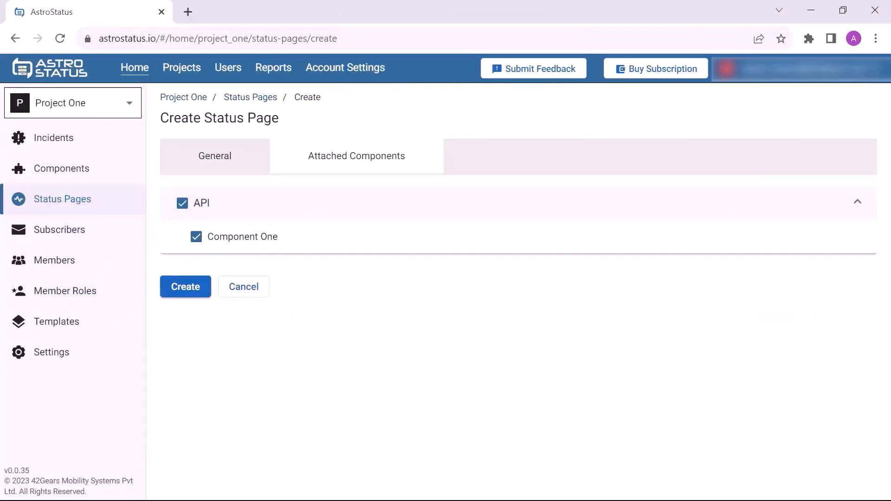
pyautogui.click(186, 287)
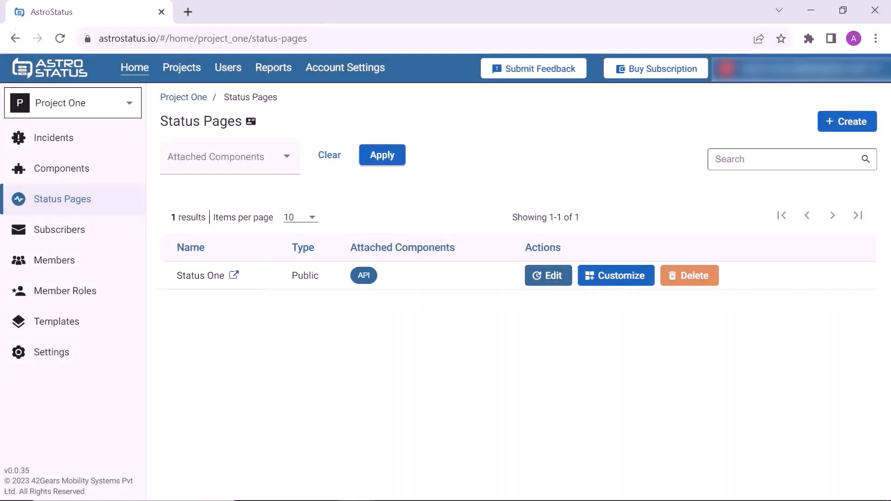
pyautogui.click(234, 275)
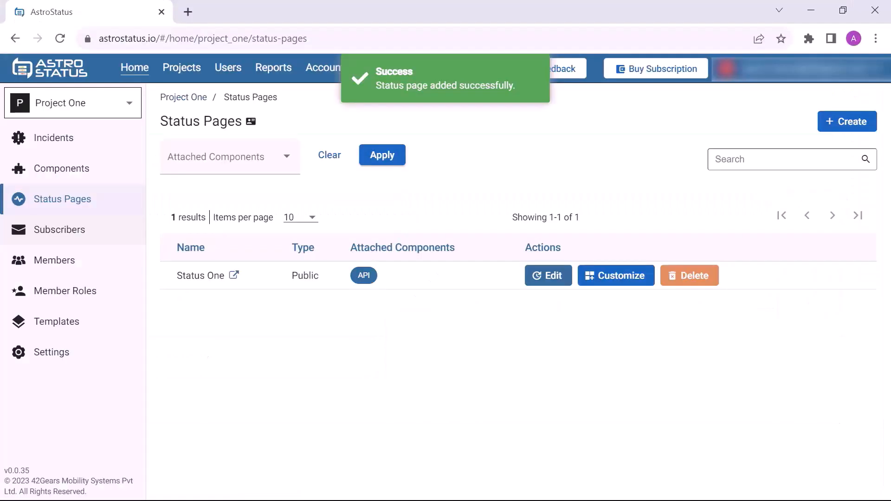
# Create a new subscriber with a full name and e-mail address, assigned to the Status One status page
pyautogui.click(60, 229)
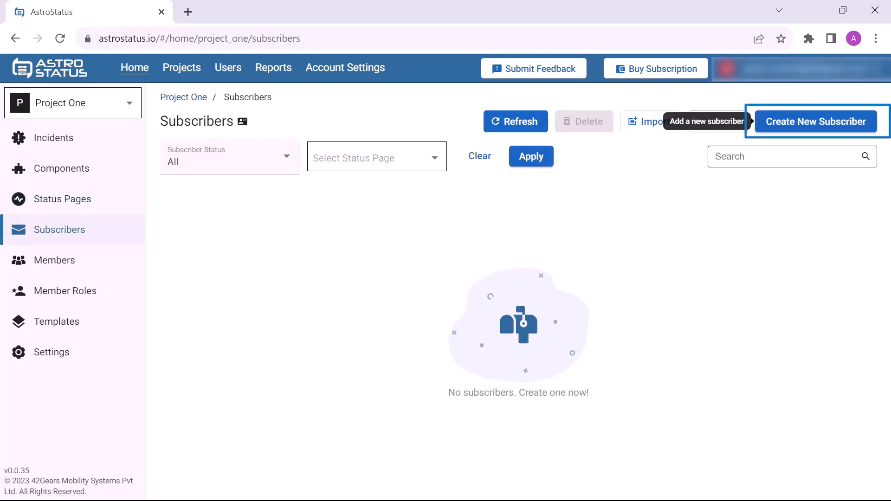
pyautogui.click(815, 121)
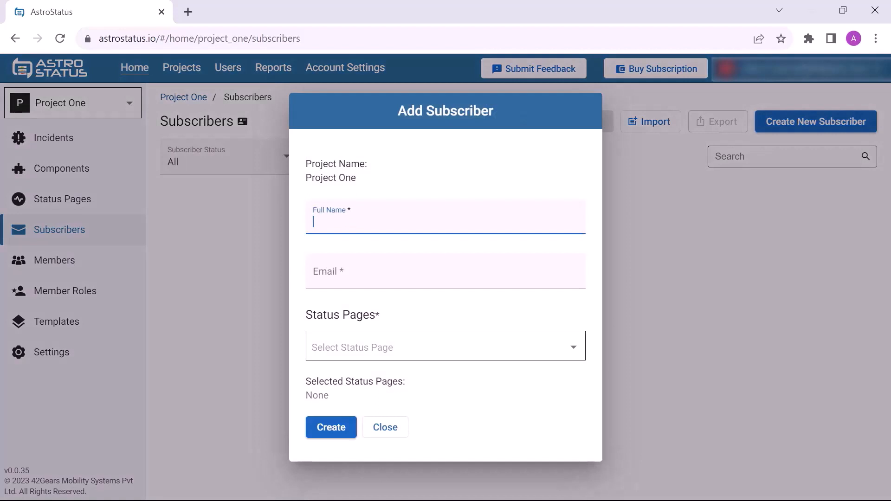
pyautogui.write('John')
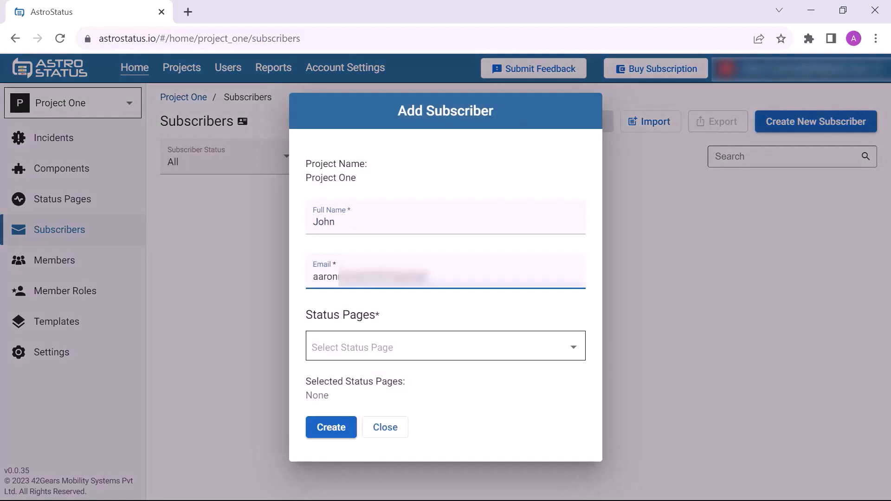
pyautogui.write('.com')
pyautogui.click(445, 346)
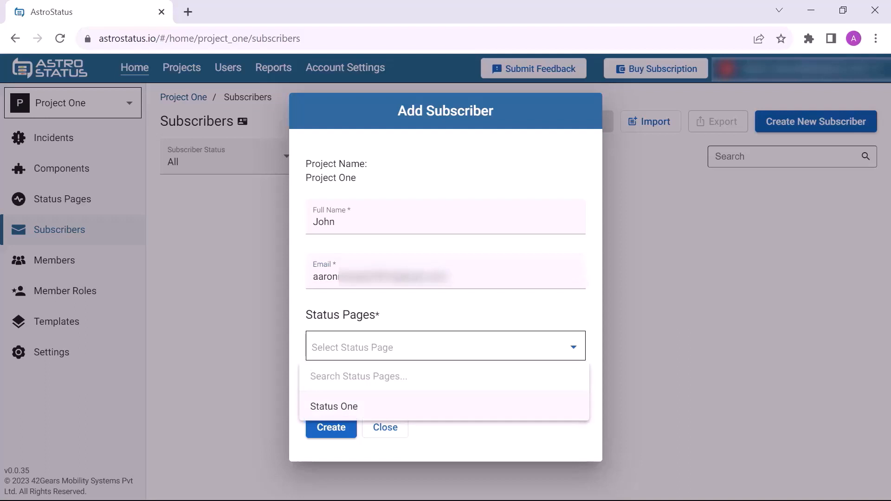
pyautogui.click(334, 406)
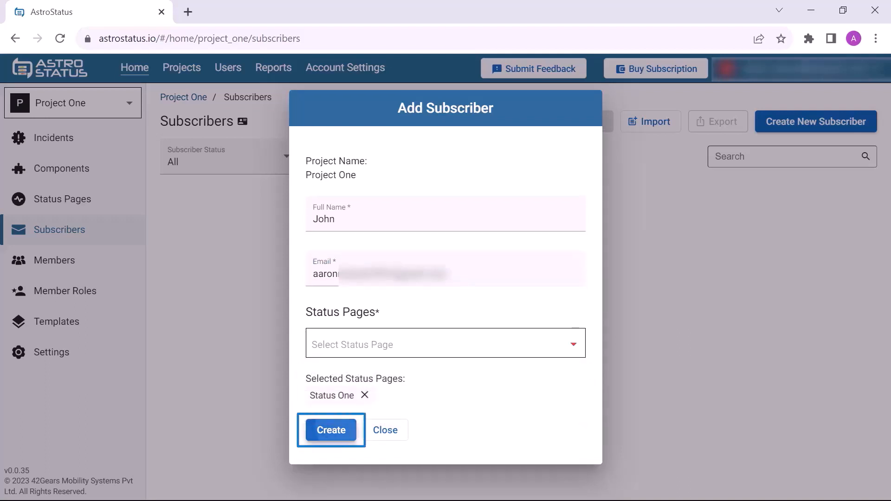
pyautogui.press('Return')
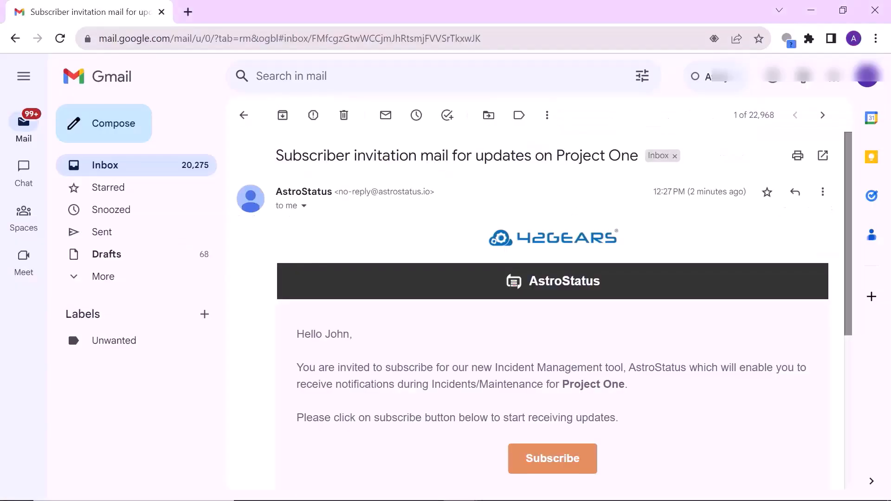
# Switch to Gmail and accept the subscription from the Project One subscriber invitation mail
pyautogui.scroll(-2, 544, 311)
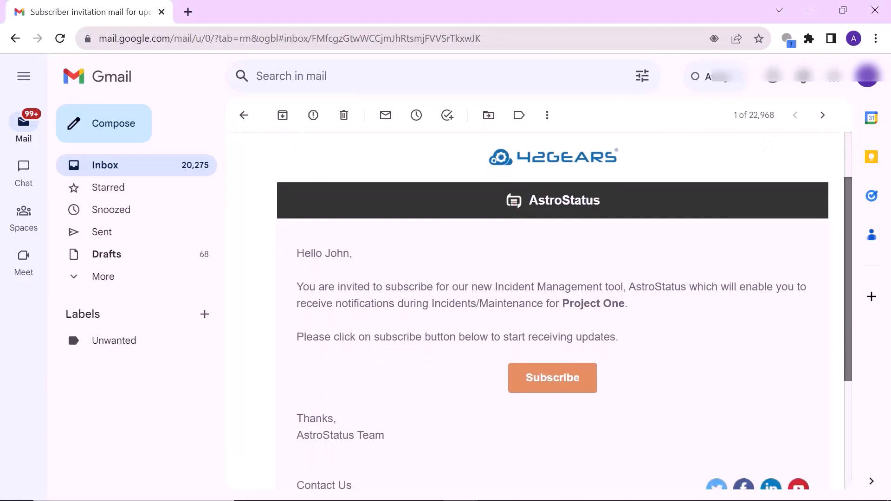
pyautogui.scroll(-1, 544, 310)
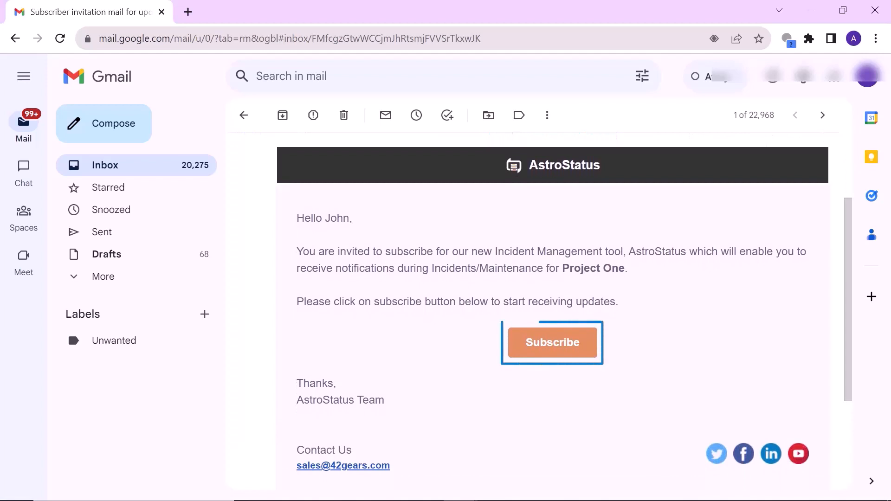
pyautogui.click(552, 342)
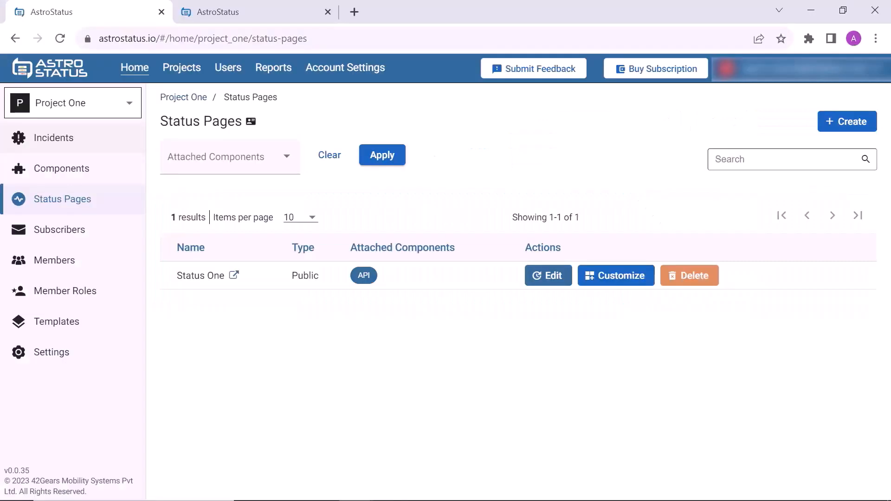
# Start a new incident in Project One named "Test_Incident" with the message "Loading Error"
pyautogui.click(53, 137)
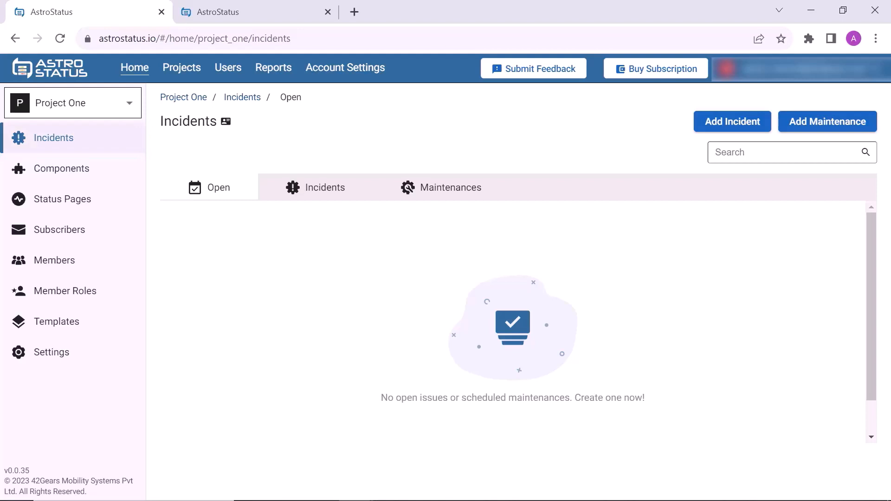
pyautogui.click(732, 122)
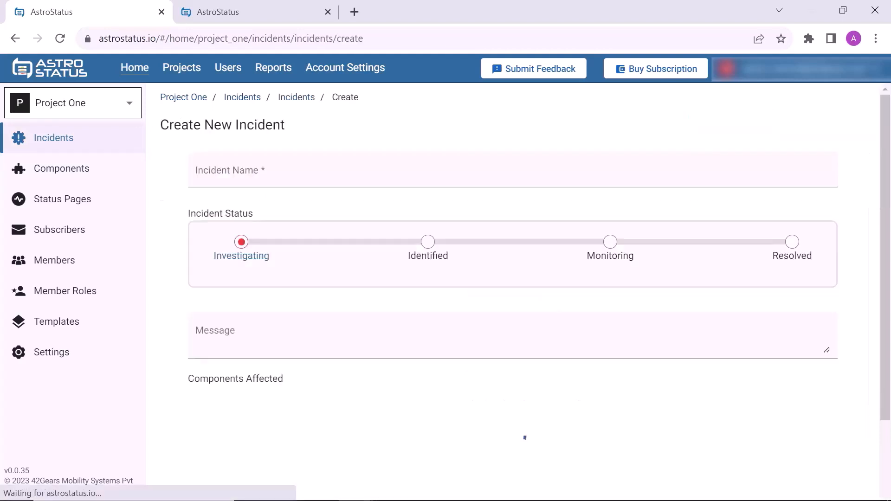
pyautogui.click(230, 170)
pyautogui.write('Test_Incident')
pyautogui.click(223, 332)
pyautogui.write('N')
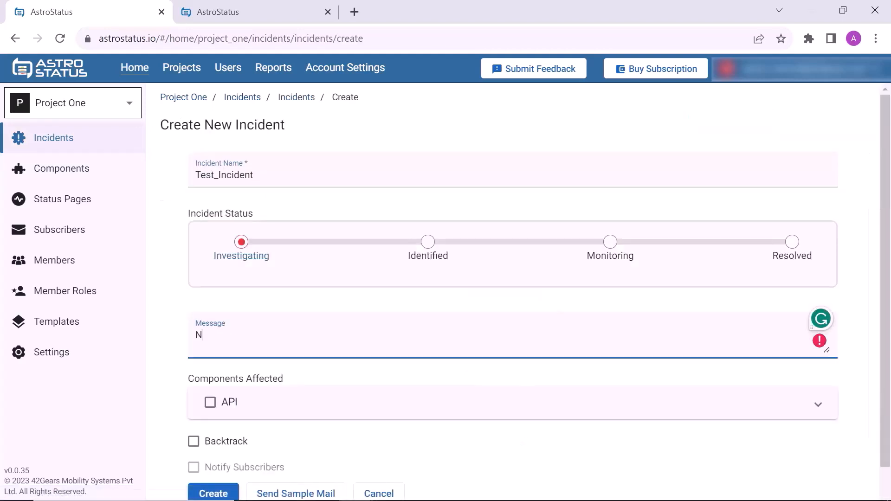
pyautogui.press('BackSpace')
pyautogui.write('Loading Error')
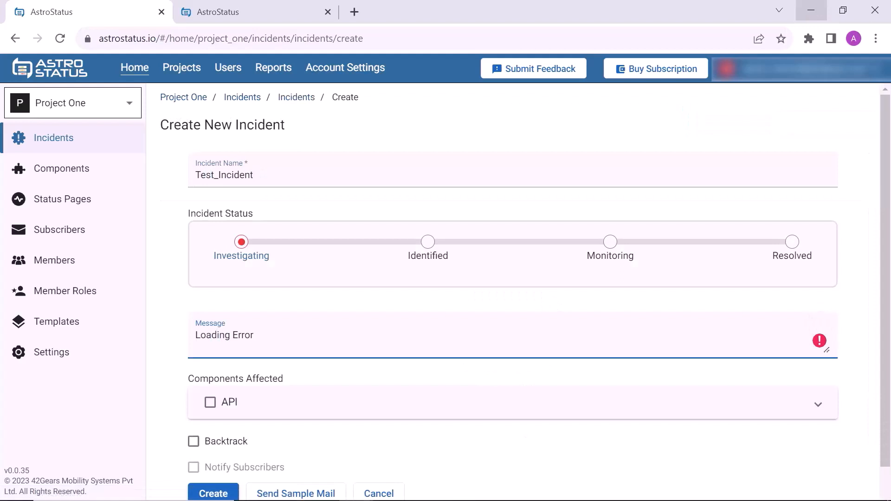
# Mark the API group's Component One as affected with Degraded Performance, and create the incident with subscribers notified
pyautogui.click(210, 402)
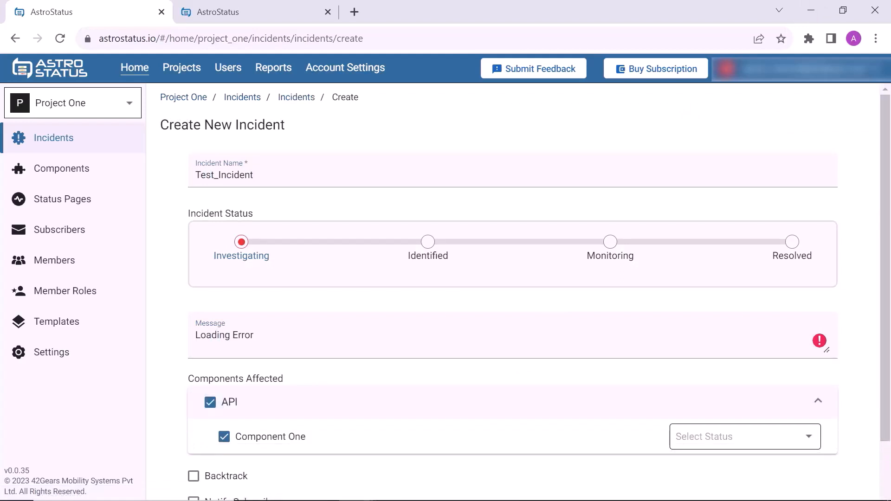
pyautogui.click(745, 436)
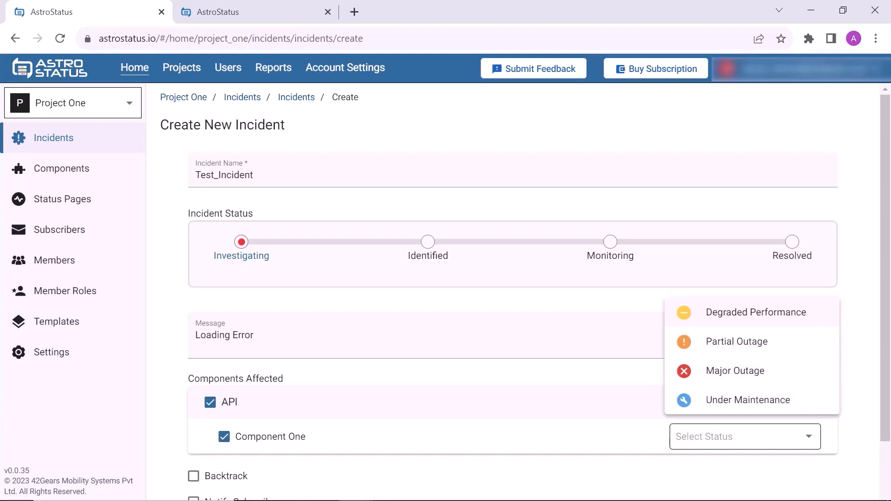
pyautogui.click(755, 312)
pyautogui.moveTo(884, 288); pyautogui.dragTo(884, 348)
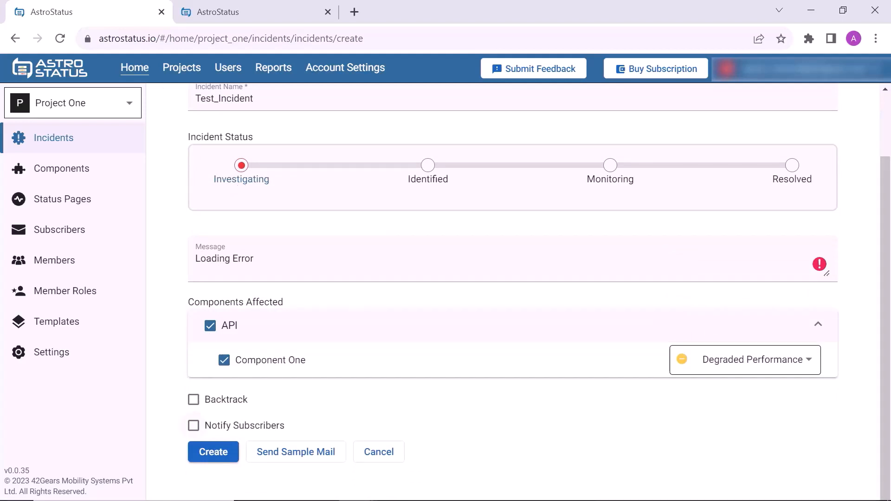
pyautogui.click(193, 425)
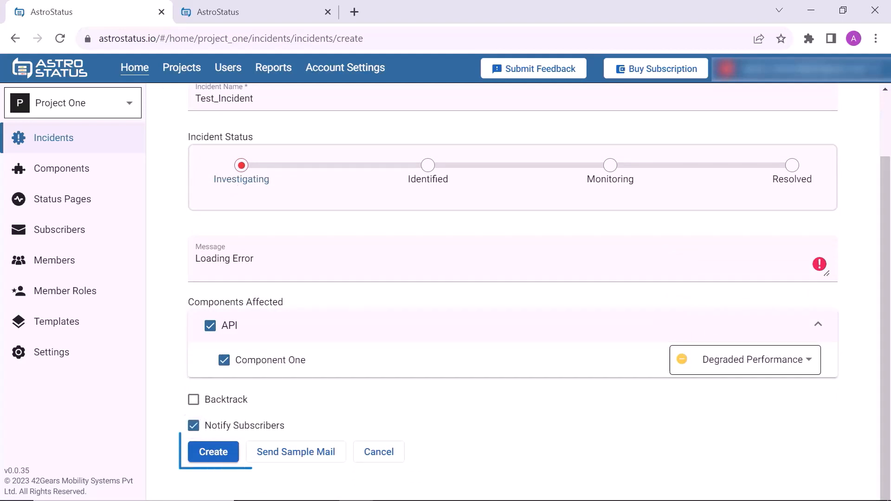
pyautogui.click(214, 452)
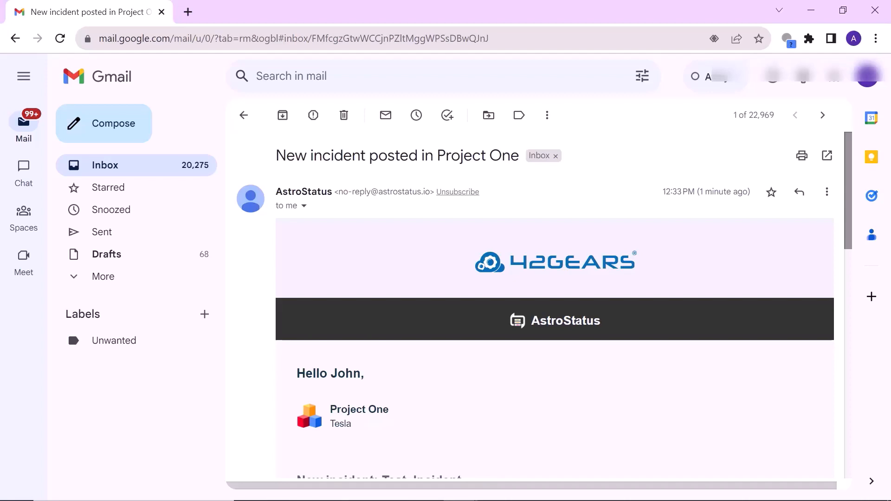
# Switch to Gmail, read the Test_Incident notification mail and open its Status One page link
pyautogui.scroll(-5, 533, 302)
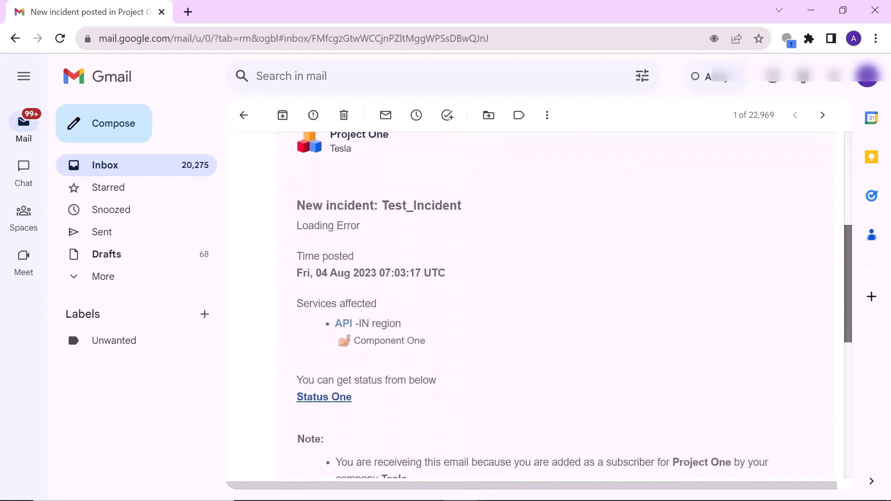
pyautogui.scroll(-2, 534, 302)
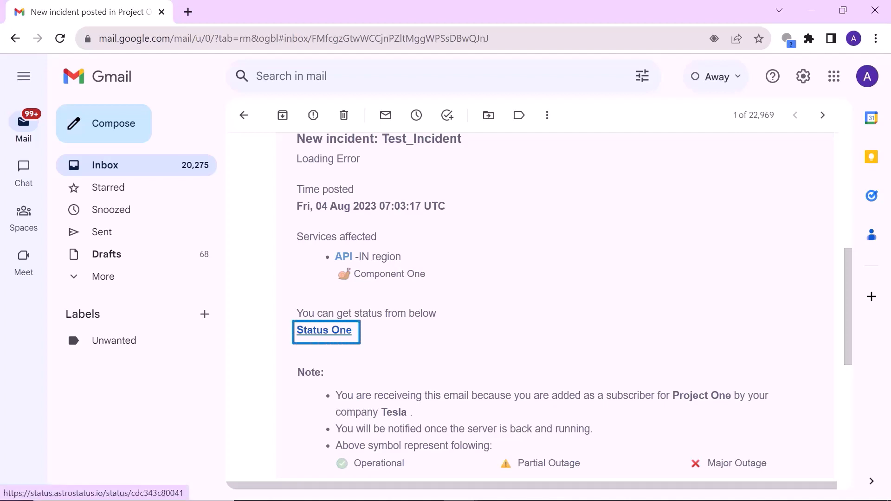
pyautogui.click(323, 330)
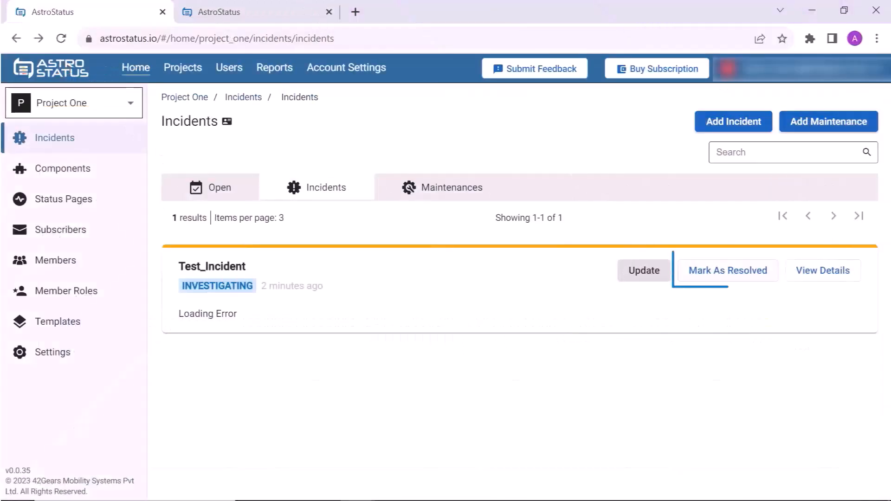
# Switch back to AstroStatus and resolve Test_Incident with the summary "Incident Check", notifying subscribers
pyautogui.click(728, 270)
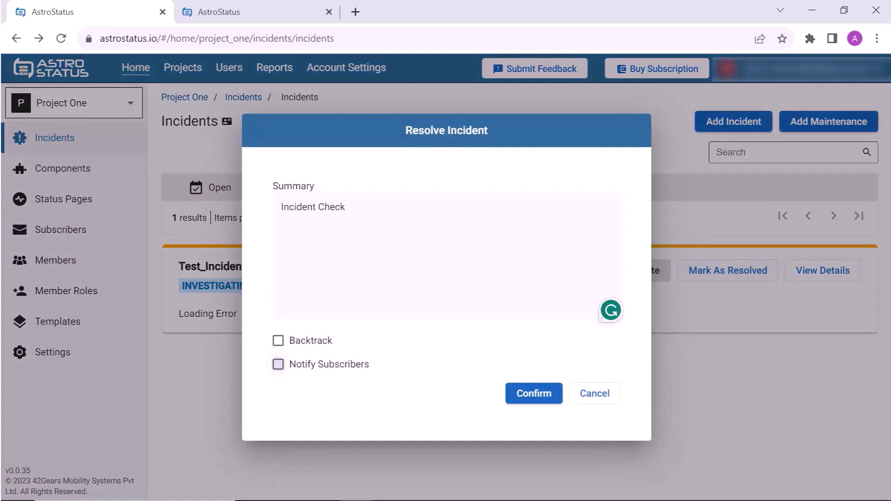
pyautogui.click(278, 365)
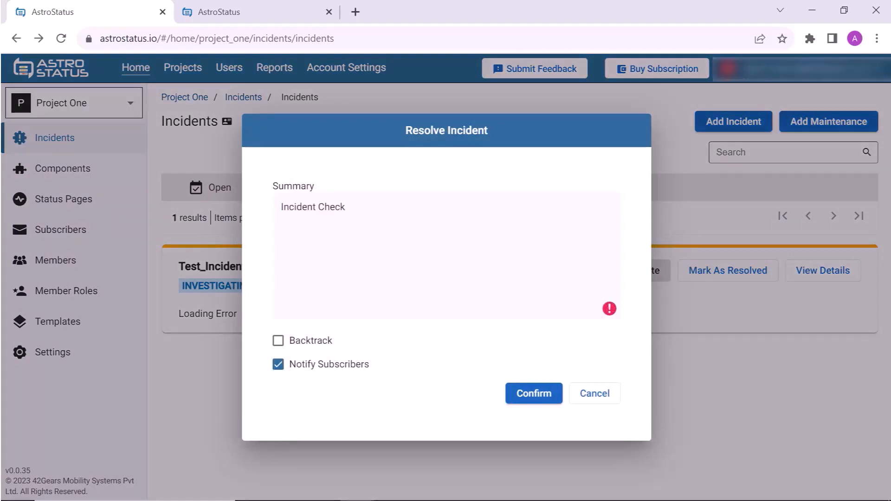
pyautogui.click(534, 393)
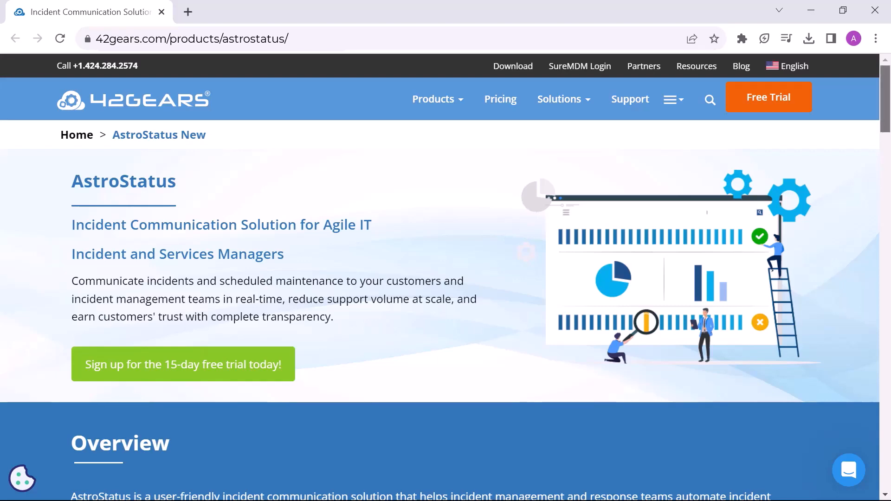
# Review the overview, features and benefits on the 42Gears AstroStatus product page
pyautogui.scroll(-5, 446, 278)
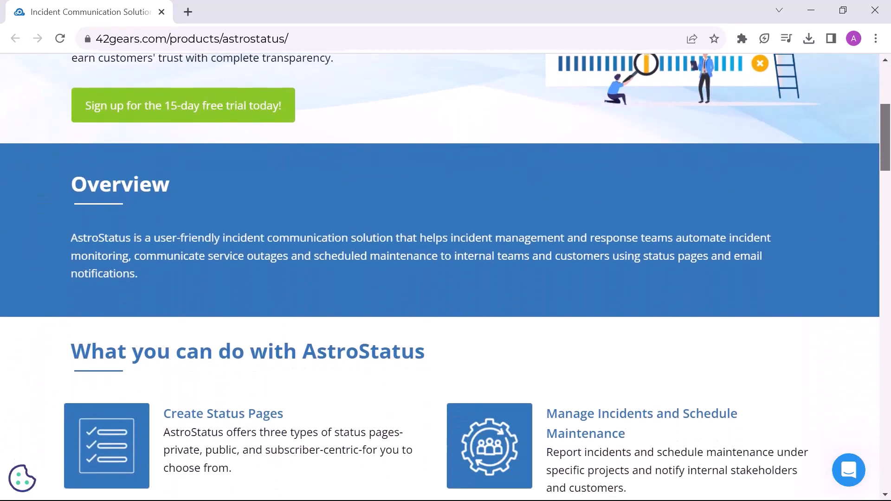
pyautogui.scroll(-5, 446, 278)
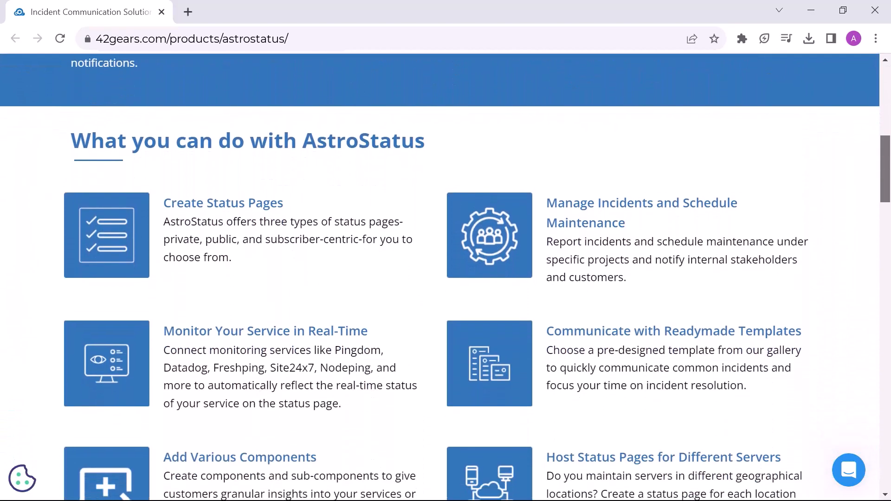
pyautogui.scroll(-4, 445, 278)
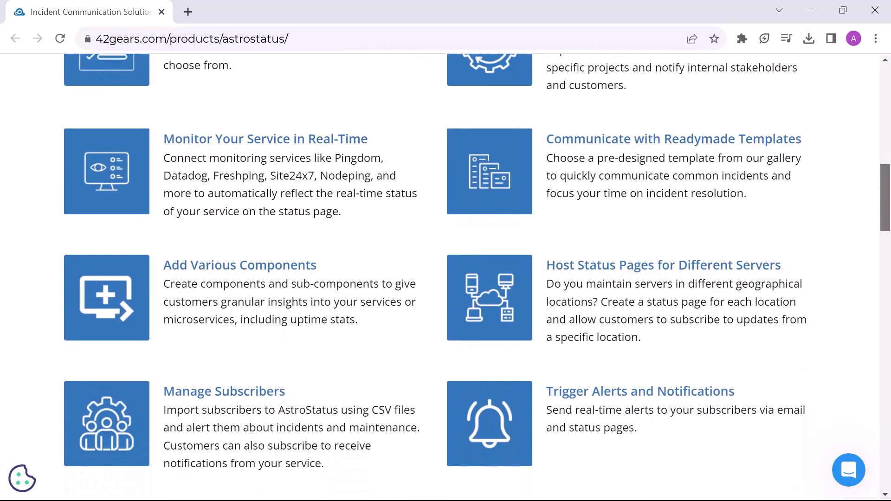
pyautogui.scroll(-5, 445, 277)
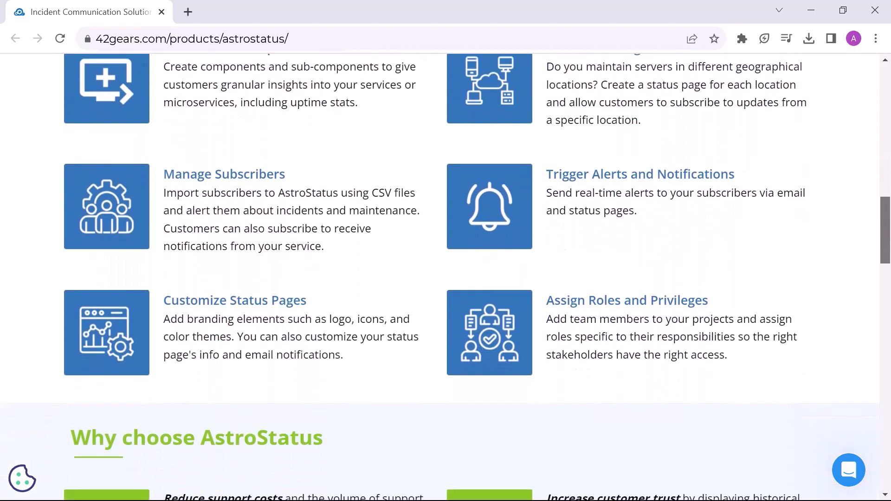
pyautogui.scroll(-4, 446, 279)
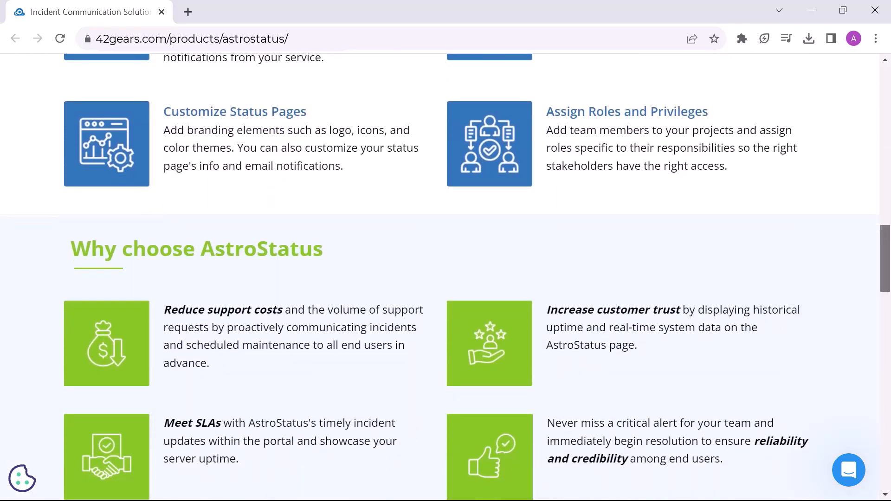